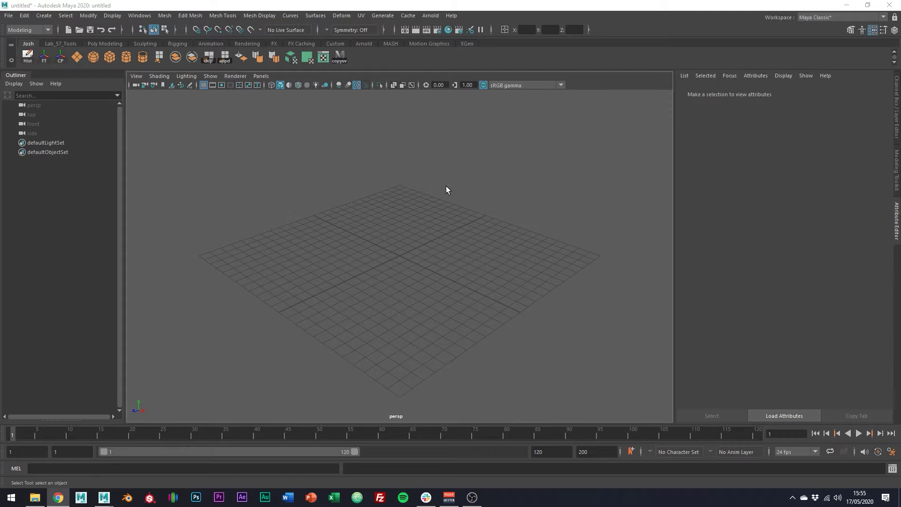
Create an upright polygon cylinder on the grid and place a duplicate of it beside the original.
{"action": "left_click", "coordinate": [126, 57]}
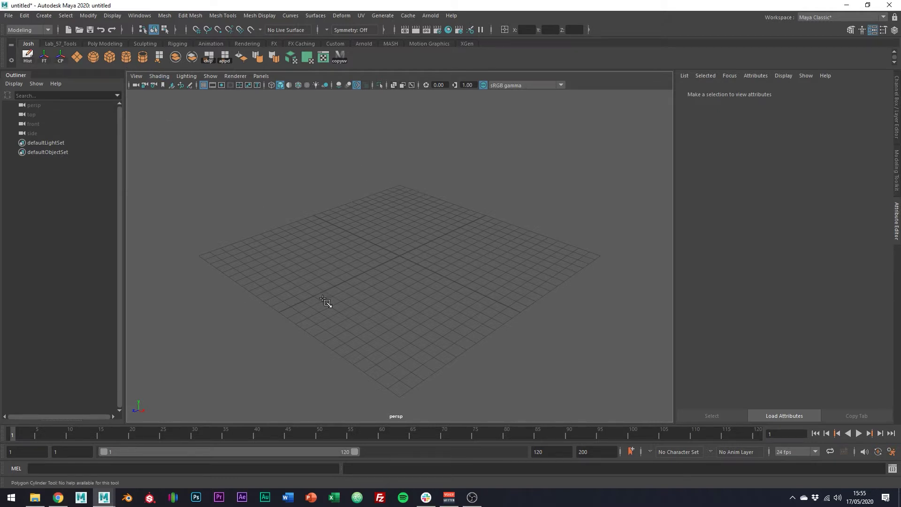
{"action": "left_click_drag", "start_coordinate": [318, 296], "coordinate": [342, 314]}
{"action": "left_click_drag", "start_coordinate": [341, 314], "coordinate": [318, 174]}
{"action": "left_click_drag", "start_coordinate": [537, 248], "coordinate": [473, 246], "text": "alt"}
{"action": "key", "text": "w"}
{"action": "left_click_drag", "start_coordinate": [271, 221], "coordinate": [435, 225], "text": "shift"}
Hide the viewport grid and display wireframe on the shaded objects.
{"action": "left_click", "coordinate": [204, 86]}
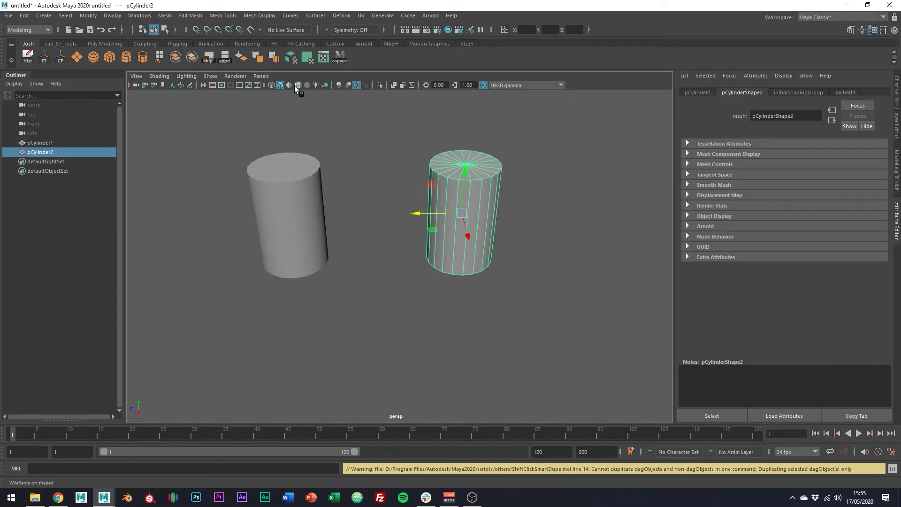
{"action": "left_click", "coordinate": [298, 86]}
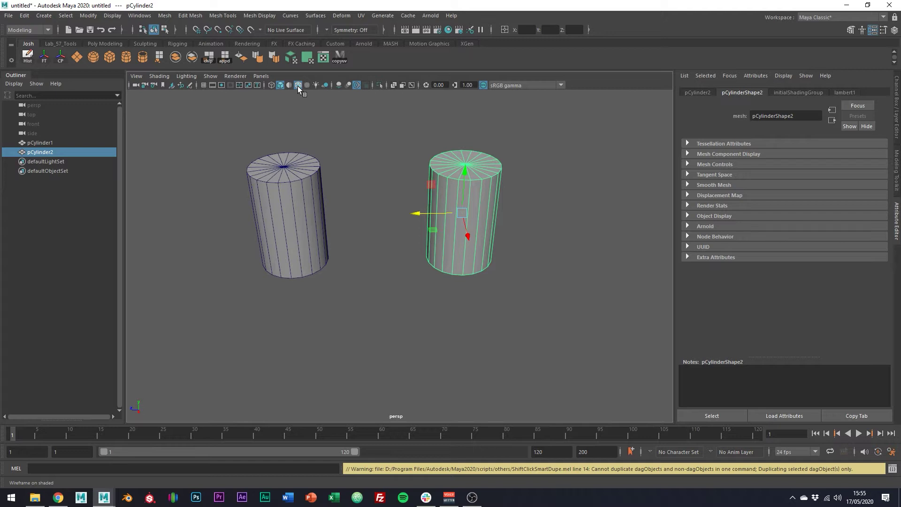
Rotate the second cylinder 90 degrees about X and snap its pivot sideways to the cylinder's outer edge.
{"action": "key", "text": "e"}
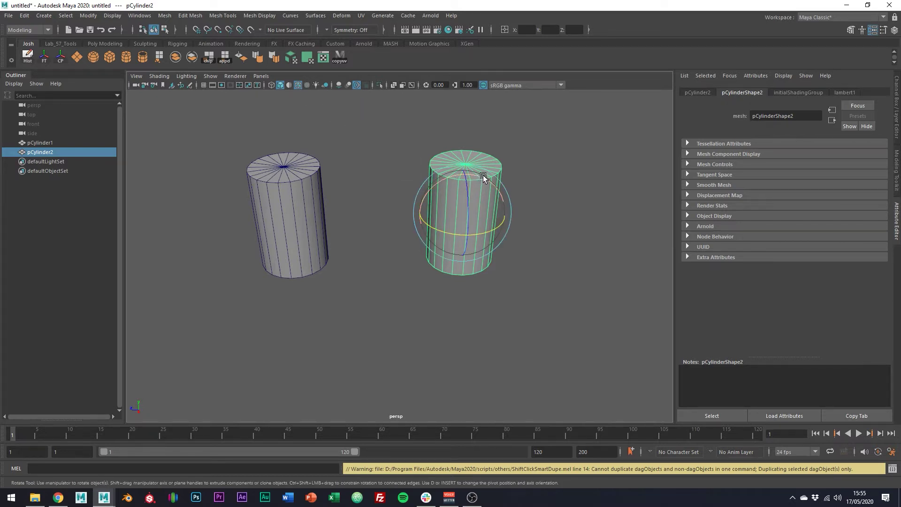
{"action": "left_click_drag", "start_coordinate": [483, 179], "coordinate": [425, 177]}
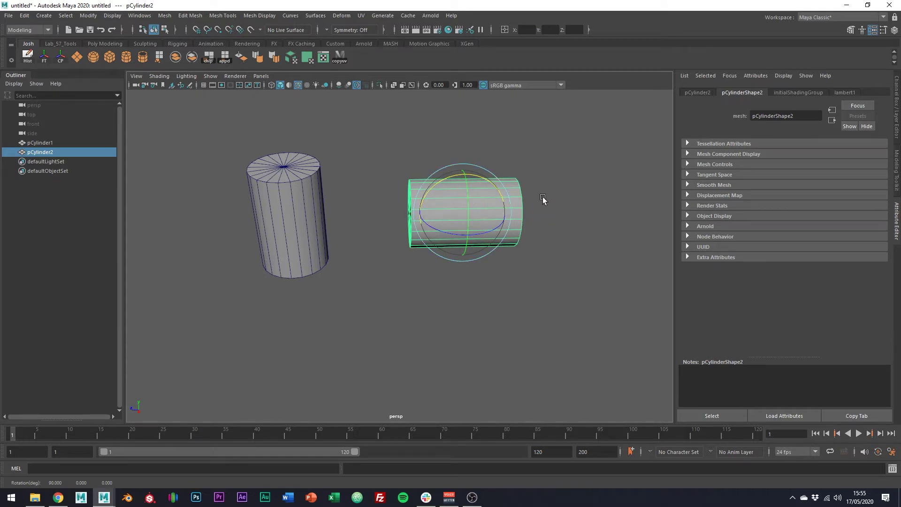
{"action": "left_click_drag", "start_coordinate": [543, 200], "coordinate": [435, 182], "text": "alt"}
{"action": "key", "text": "w"}
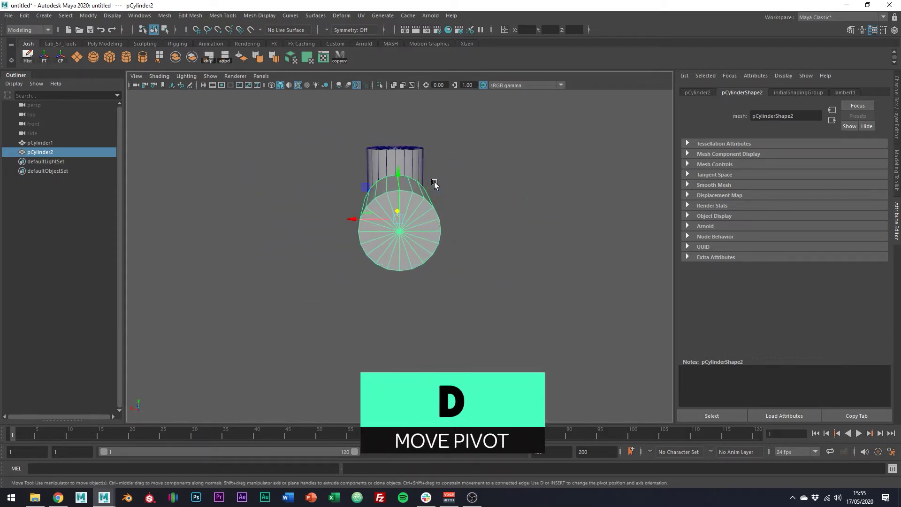
{"action": "key", "text": "d"}
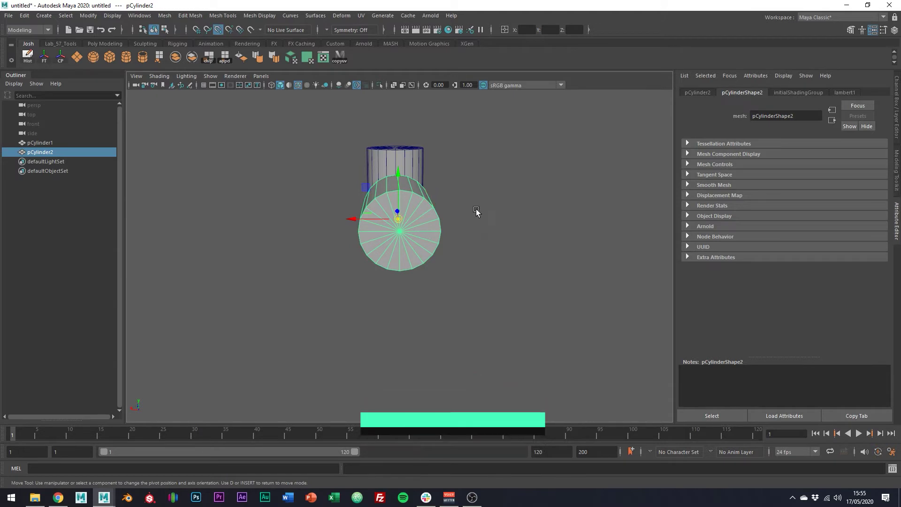
{"action": "key", "text": "v"}
{"action": "left_click_drag", "start_coordinate": [372, 218], "coordinate": [475, 240]}
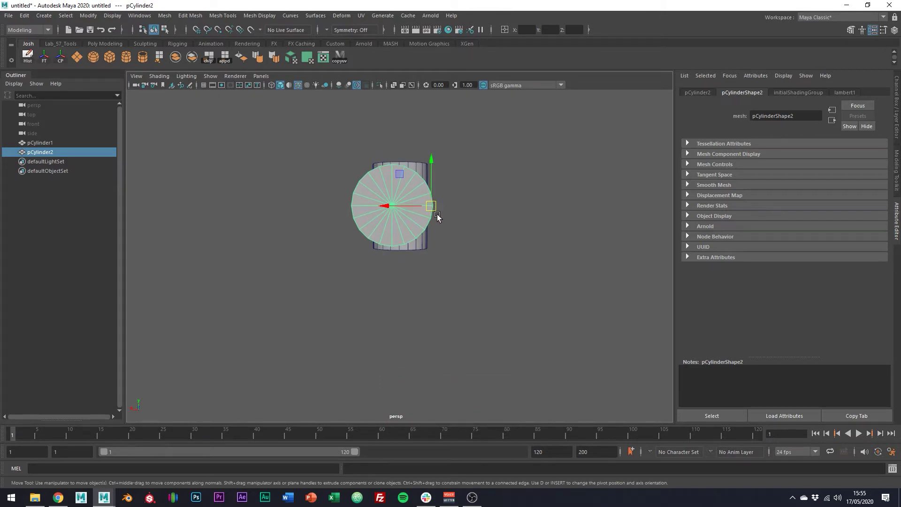
{"action": "left_click_drag", "start_coordinate": [362, 206], "coordinate": [437, 210], "text": "alt"}
{"action": "left_click", "coordinate": [364, 211]}
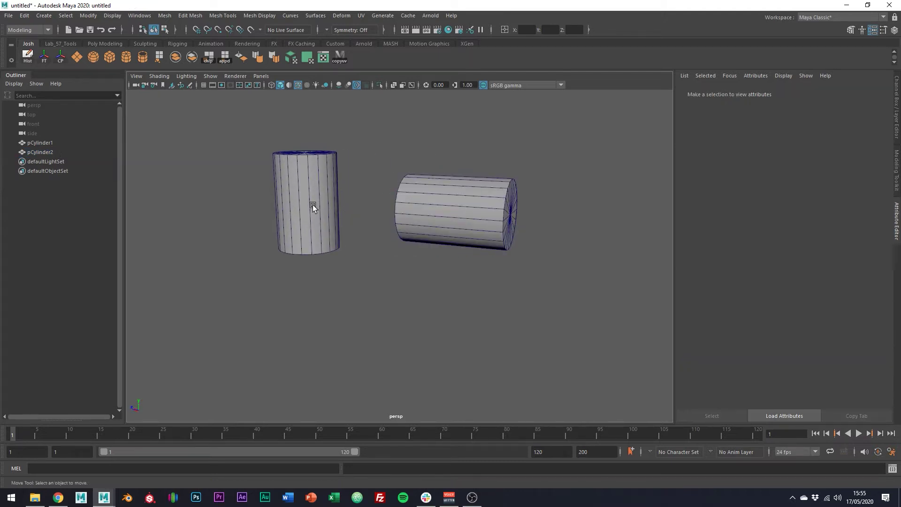
Raise the upright cylinder and lengthen it by moving its bottom vertices down.
{"action": "left_click", "coordinate": [312, 204]}
{"action": "left_click_drag", "start_coordinate": [307, 175], "coordinate": [305, 113]}
{"action": "right_click_drag", "start_coordinate": [305, 114], "coordinate": [258, 112]}
{"action": "left_click_drag", "start_coordinate": [236, 149], "coordinate": [369, 204]}
{"action": "left_click_drag", "start_coordinate": [304, 147], "coordinate": [305, 172]}
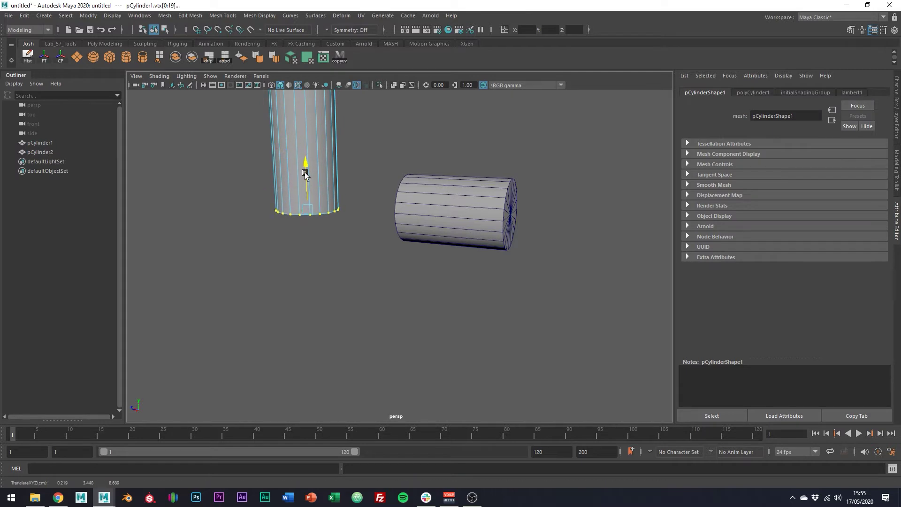
{"action": "left_click", "coordinate": [315, 149]}
{"action": "right_click_drag", "start_coordinate": [315, 149], "coordinate": [400, 113]}
{"action": "left_click", "coordinate": [399, 113]}
Move the horizontal cylinder so its pivot snaps to a vertex on the upright cylinder's bottom rim.
{"action": "scroll", "coordinate": [439, 169], "scroll_direction": "down", "scroll_amount": 3}
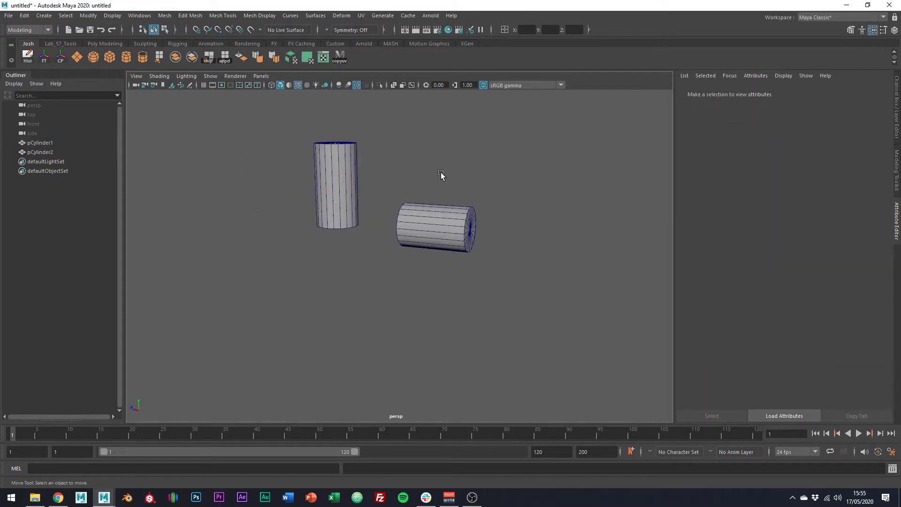
{"action": "middle_click_drag", "start_coordinate": [441, 176], "coordinate": [450, 209], "text": "alt"}
{"action": "left_click_drag", "start_coordinate": [460, 221], "coordinate": [473, 214], "text": "alt"}
{"action": "key", "text": "v"}
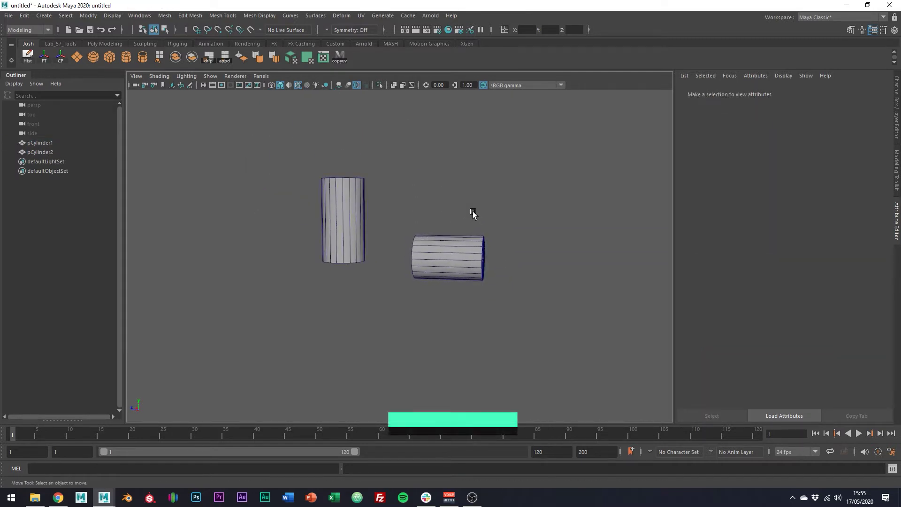
{"action": "left_click", "coordinate": [459, 258]}
{"action": "left_click_drag", "start_coordinate": [459, 258], "coordinate": [482, 273]}
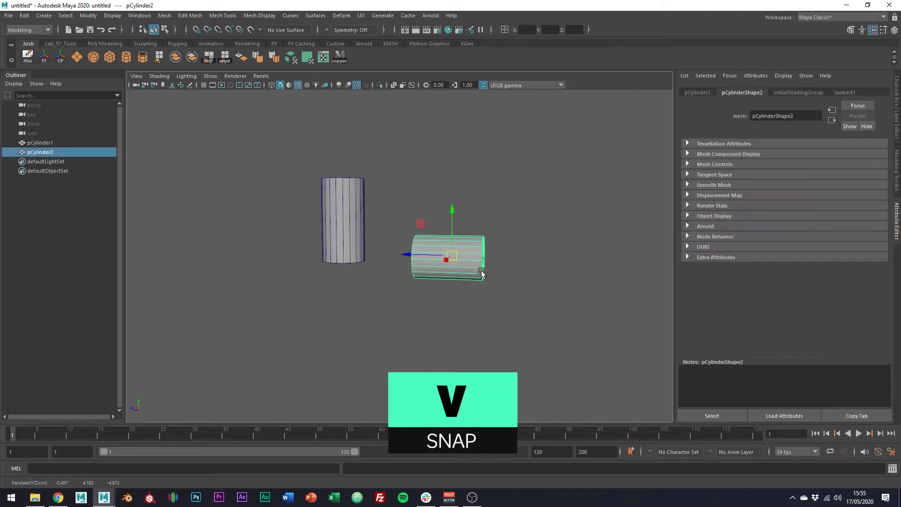
{"action": "left_click_drag", "start_coordinate": [423, 286], "coordinate": [457, 312], "text": "alt"}
{"action": "key", "text": "v"}
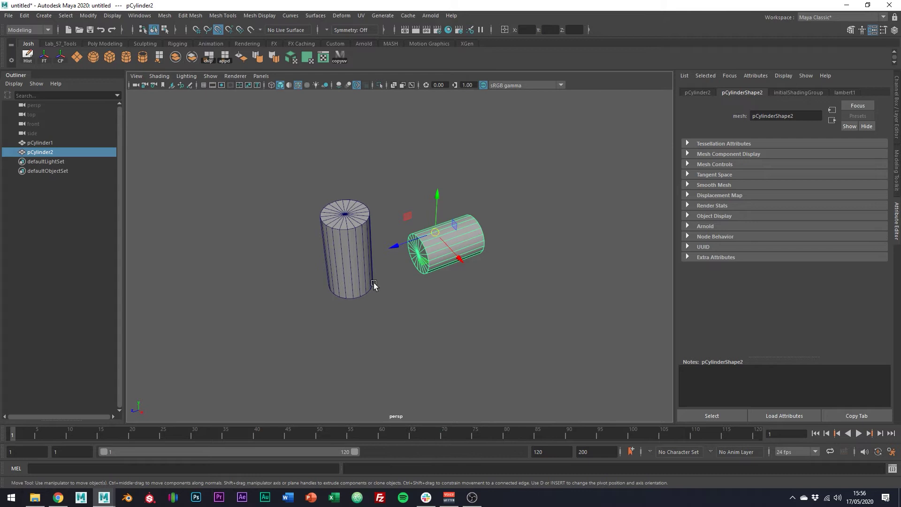
{"action": "middle_click_drag", "start_coordinate": [373, 285], "coordinate": [360, 296]}
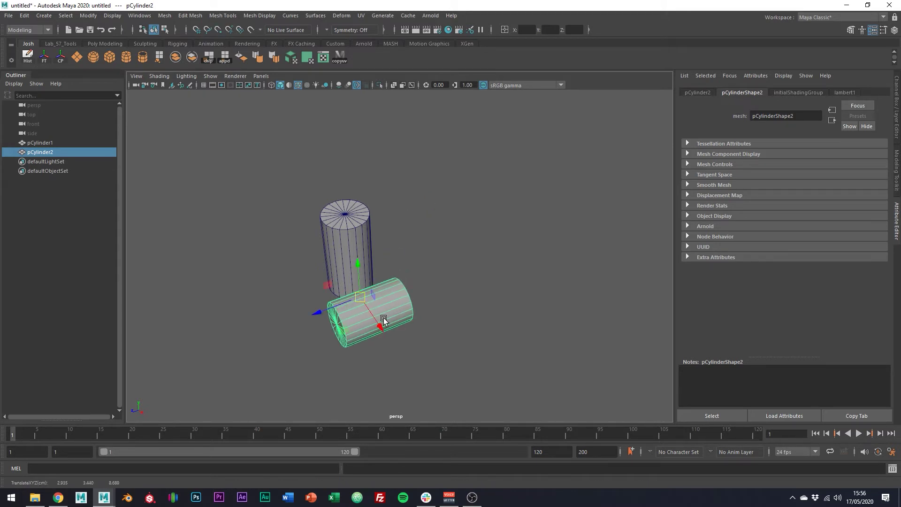
Scale the horizontal cylinder down uniformly to about 0.44 around its snapped pivot.
{"action": "left_click_drag", "start_coordinate": [383, 317], "coordinate": [466, 254], "text": "alt"}
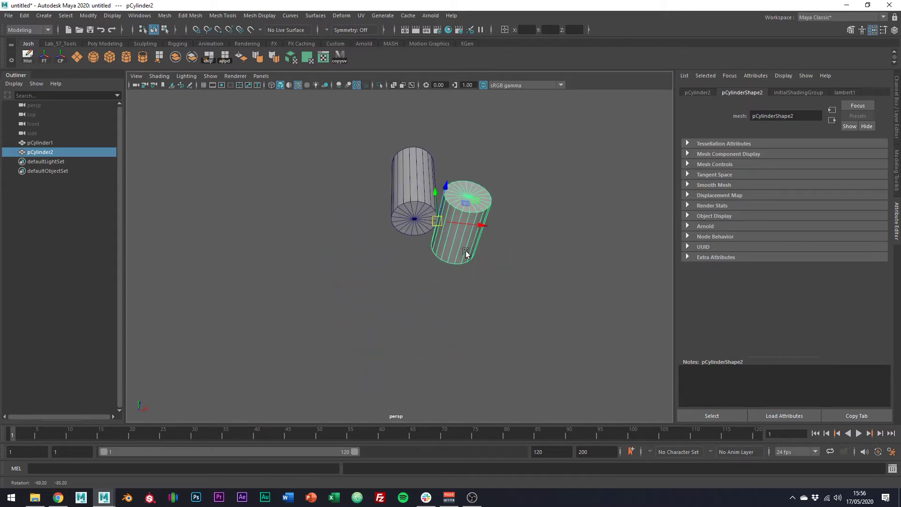
{"action": "right_click_drag", "start_coordinate": [466, 253], "coordinate": [556, 280], "text": "alt"}
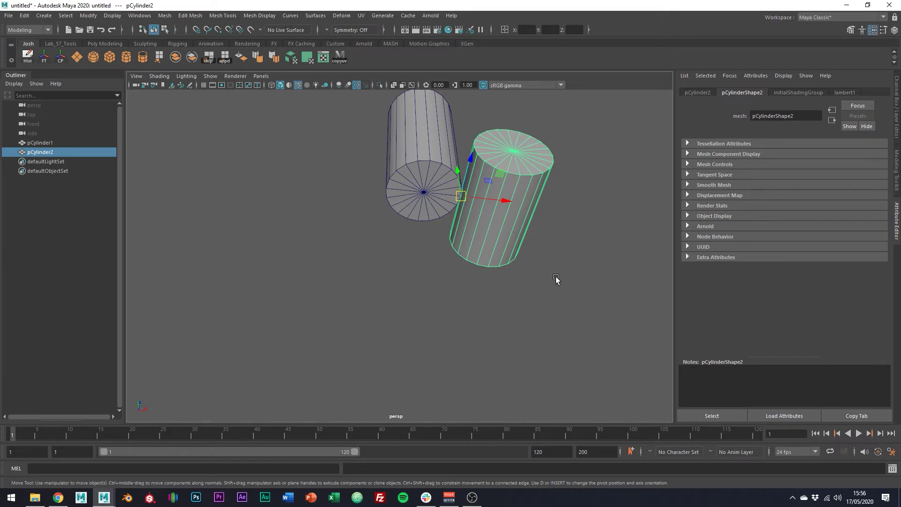
{"action": "left_click_drag", "start_coordinate": [555, 280], "coordinate": [530, 272], "text": "alt"}
{"action": "key", "text": "r"}
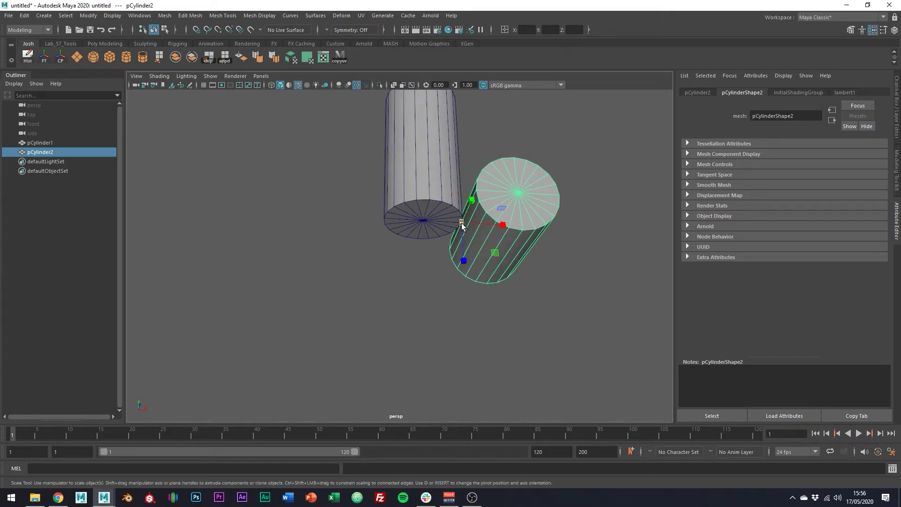
{"action": "left_click_drag", "start_coordinate": [461, 225], "coordinate": [401, 238]}
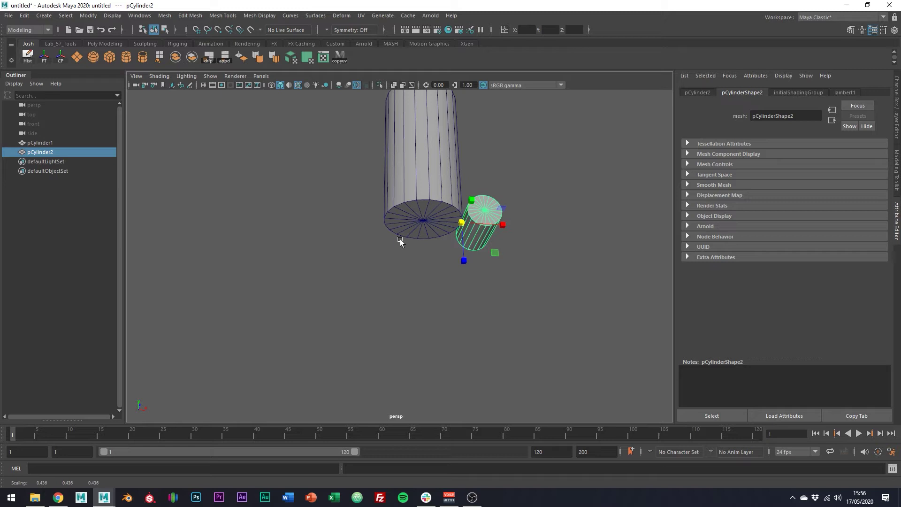
Select both cylinders together and switch them to multi-component selection.
{"action": "left_click", "coordinate": [423, 170]}
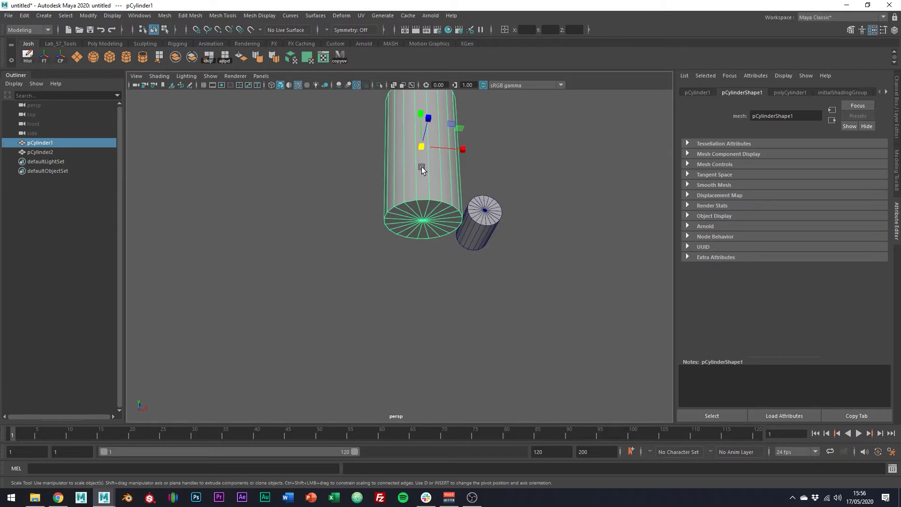
{"action": "left_click", "coordinate": [483, 214], "text": "shift"}
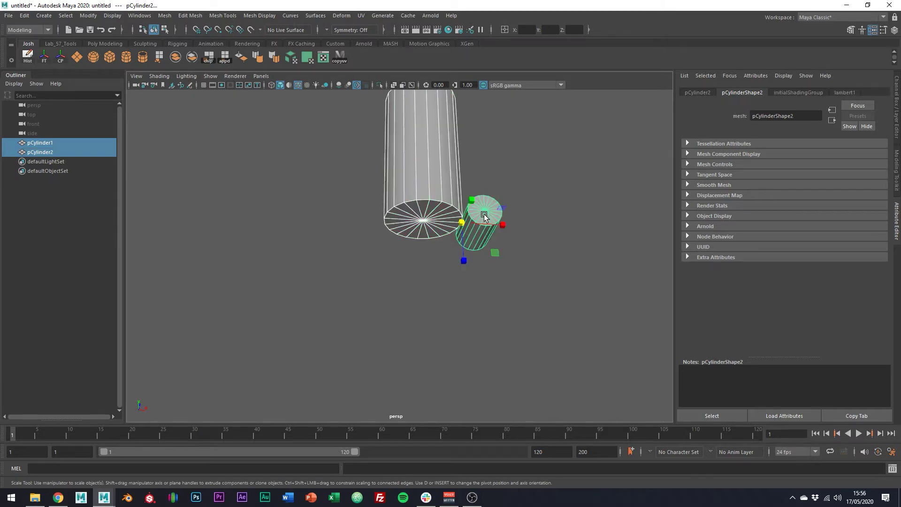
{"action": "right_click", "coordinate": [502, 143]}
{"action": "right_click_drag", "start_coordinate": [502, 146], "coordinate": [550, 161]}
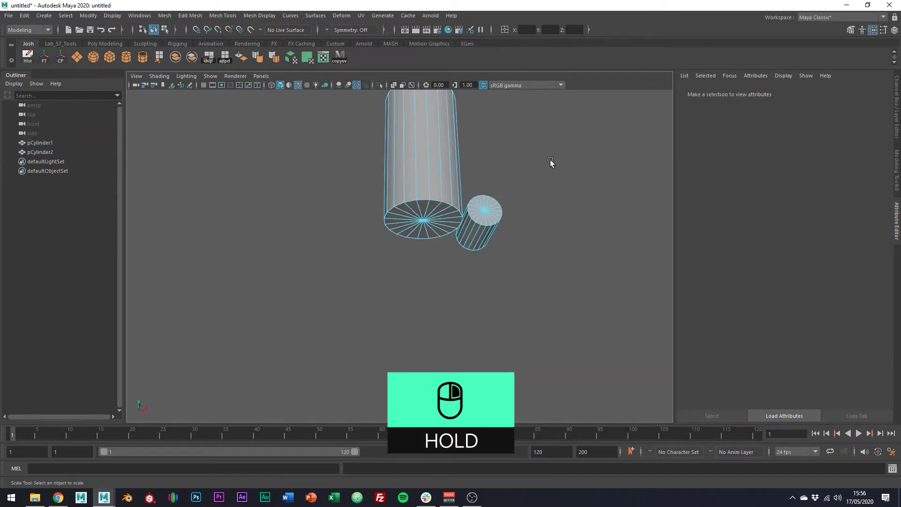
{"action": "left_click_drag", "start_coordinate": [539, 195], "coordinate": [533, 171], "text": "alt"}
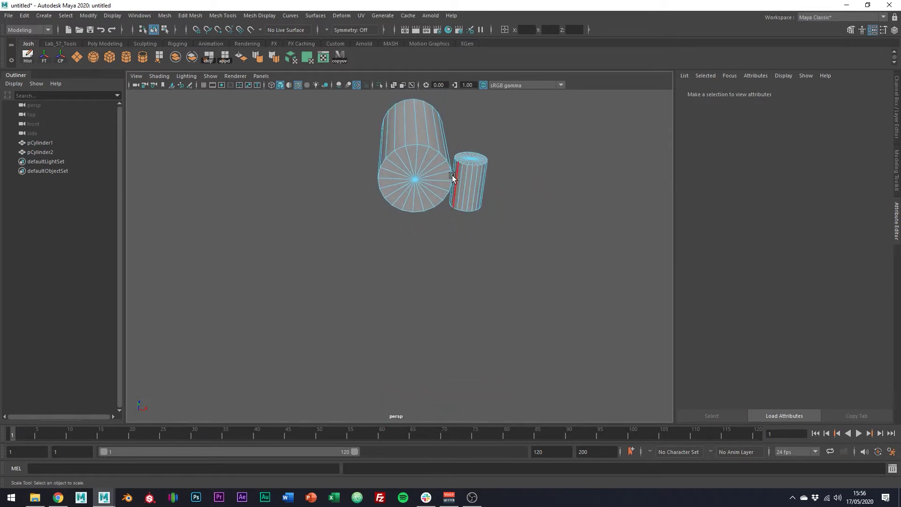
Select all bottom cap faces of the upright cylinder plus one lengthwise edge of the small cylinder.
{"action": "key", "text": "Tab"}
{"action": "mouse_move", "coordinate": [446, 177]}
{"action": "left_mouse_down"}
{"action": "mouse_move", "coordinate": [399, 155]}
{"action": "mouse_move", "coordinate": [397, 181]}
{"action": "mouse_move", "coordinate": [412, 191]}
{"action": "mouse_move", "coordinate": [450, 180]}
{"action": "mouse_move", "coordinate": [483, 201]}
{"action": "left_mouse_up"}
{"action": "mouse_move", "coordinate": [483, 201]}
{"action": "right_mouse_down", "text": "alt"}
{"action": "mouse_move", "coordinate": [544, 227]}
{"action": "mouse_move", "coordinate": [620, 243]}
{"action": "right_mouse_up", "text": "alt"}
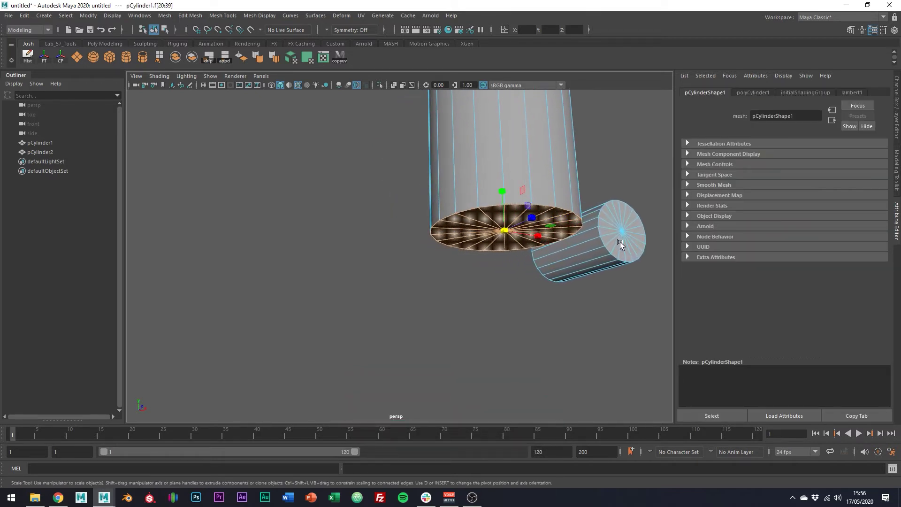
{"action": "left_click", "coordinate": [589, 228], "text": "shift"}
{"action": "left_click_drag", "start_coordinate": [604, 229], "coordinate": [513, 227], "text": "alt"}
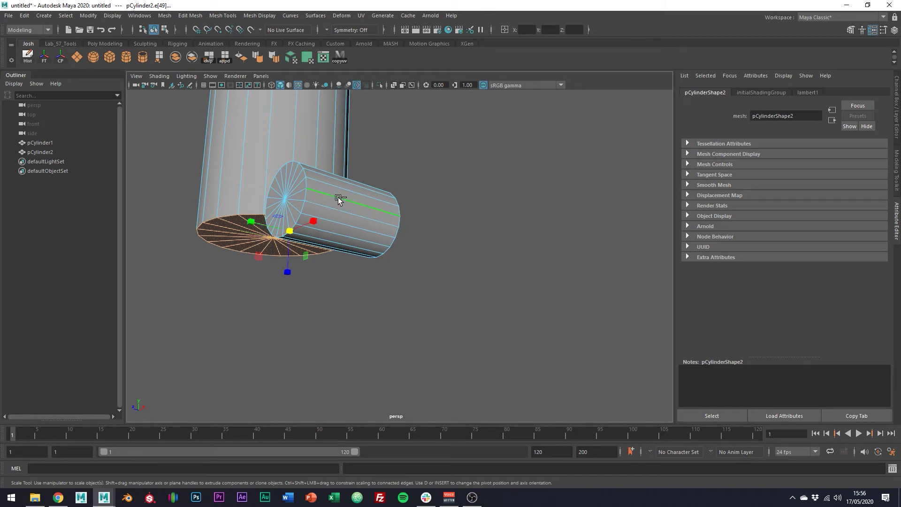
Wedge the selected cap faces around the small cylinder's selected edge to form a 90-degree pipe bend.
{"action": "scroll", "coordinate": [428, 257], "scroll_direction": "down", "scroll_amount": 5}
{"action": "left_click_drag", "start_coordinate": [440, 263], "coordinate": [514, 280], "text": "alt"}
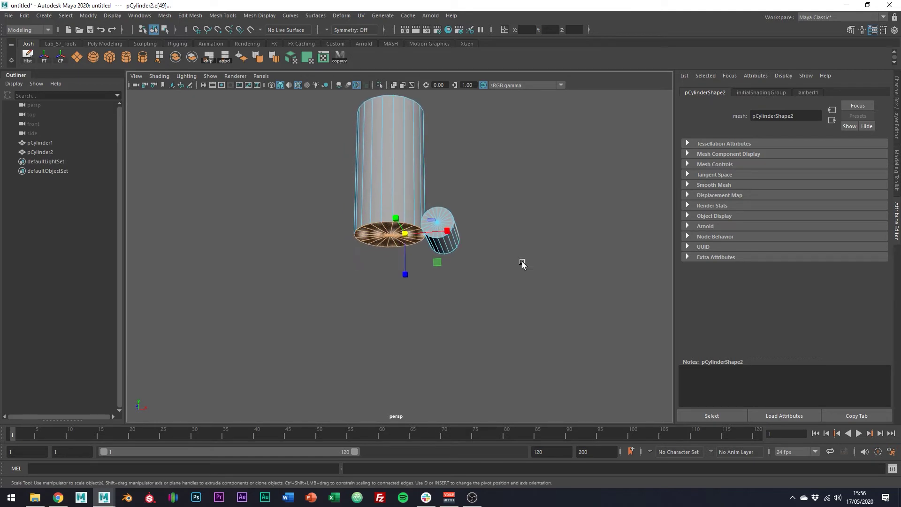
{"action": "right_click", "coordinate": [485, 168], "text": "shift"}
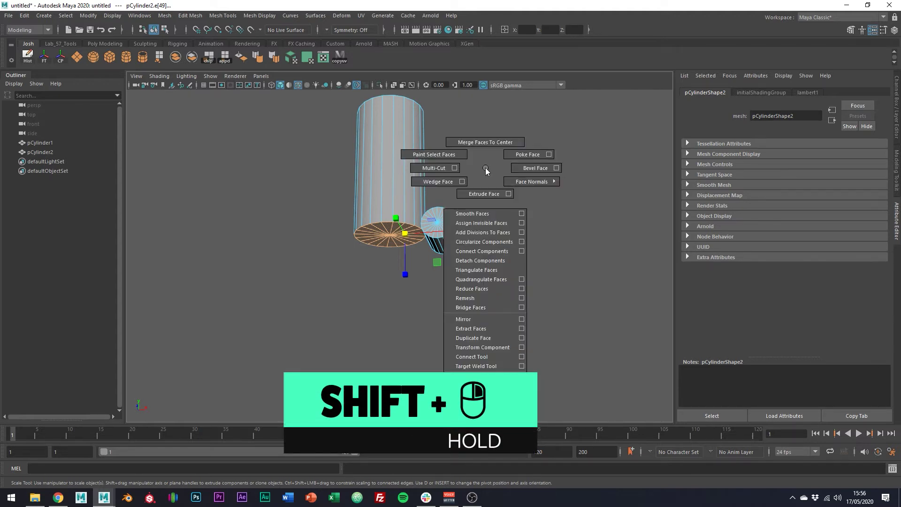
{"action": "right_click_drag", "start_coordinate": [486, 168], "coordinate": [446, 182], "text": "shift"}
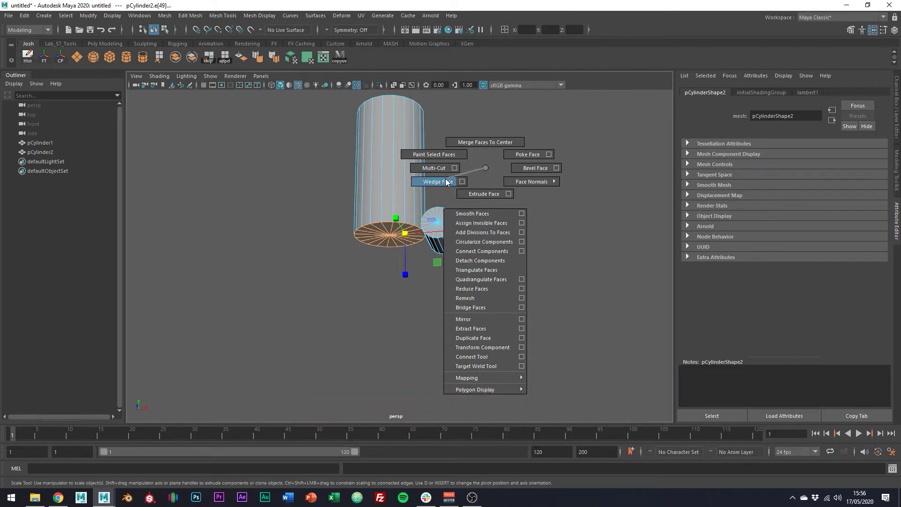
{"action": "right_click_drag", "start_coordinate": [446, 182], "coordinate": [446, 181], "text": "shift"}
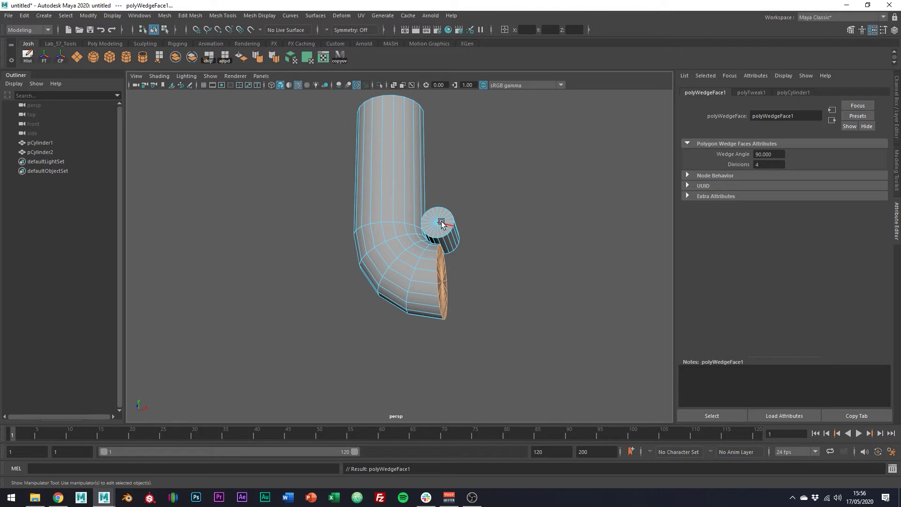
Extrude the end faces of the bend outward along X into a long straight pipe section.
{"action": "key", "text": "w"}
{"action": "scroll", "coordinate": [450, 254], "scroll_direction": "down", "scroll_amount": 3}
{"action": "left_click_drag", "start_coordinate": [459, 271], "coordinate": [589, 274], "text": "shift"}
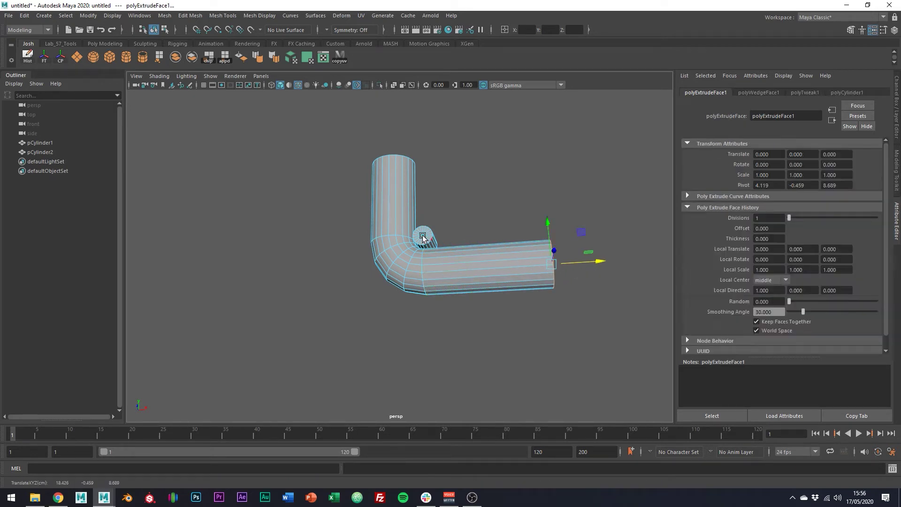
Return to object selection and snap the small cylinder to the lowest vertex at the extruded pipe's end.
{"action": "right_click_drag", "start_coordinate": [420, 241], "coordinate": [490, 186]}
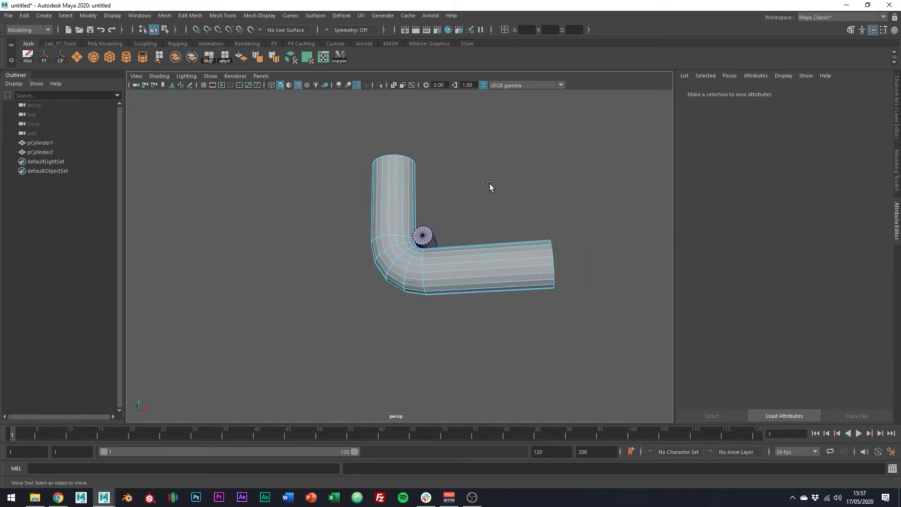
{"action": "left_click", "coordinate": [430, 235]}
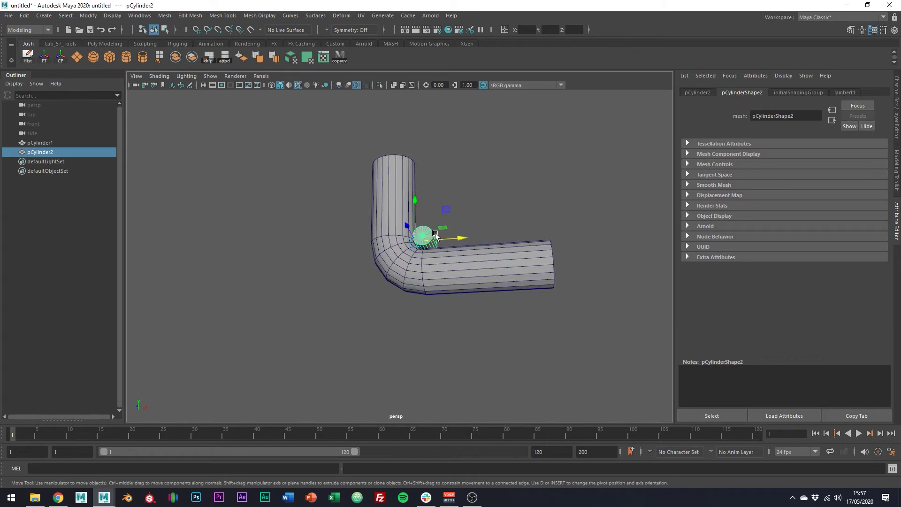
{"action": "mouse_move", "coordinate": [436, 235]}
{"action": "left_mouse_down", "text": "alt"}
{"action": "mouse_move", "coordinate": [472, 231]}
{"action": "mouse_move", "coordinate": [426, 234]}
{"action": "left_mouse_up", "text": "alt"}
{"action": "middle_click_drag", "start_coordinate": [407, 191], "coordinate": [407, 190]}
{"action": "left_click", "coordinate": [407, 146]}
{"action": "key", "text": "v"}
{"action": "left_click_drag", "start_coordinate": [406, 190], "coordinate": [518, 231], "text": "alt"}
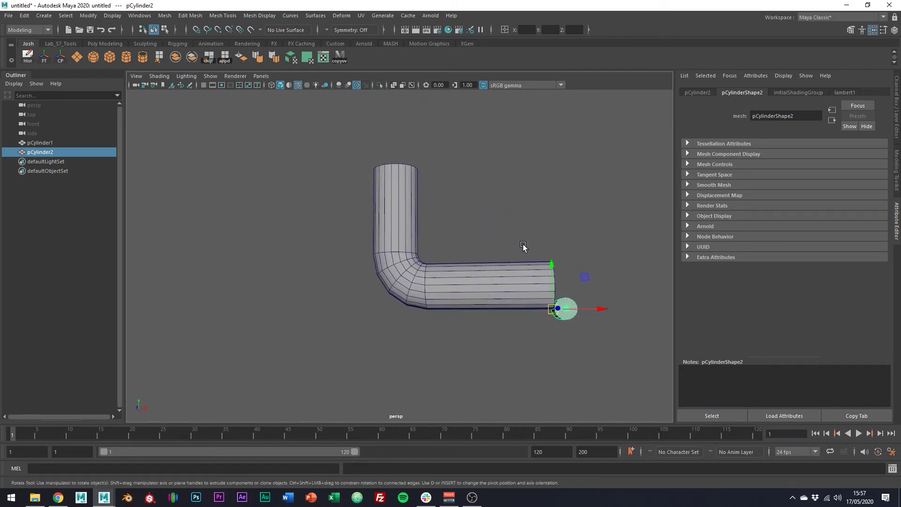
Rotate the small cylinder around its pivot so it sits beneath the extruded pipe's end.
{"action": "key", "text": "e"}
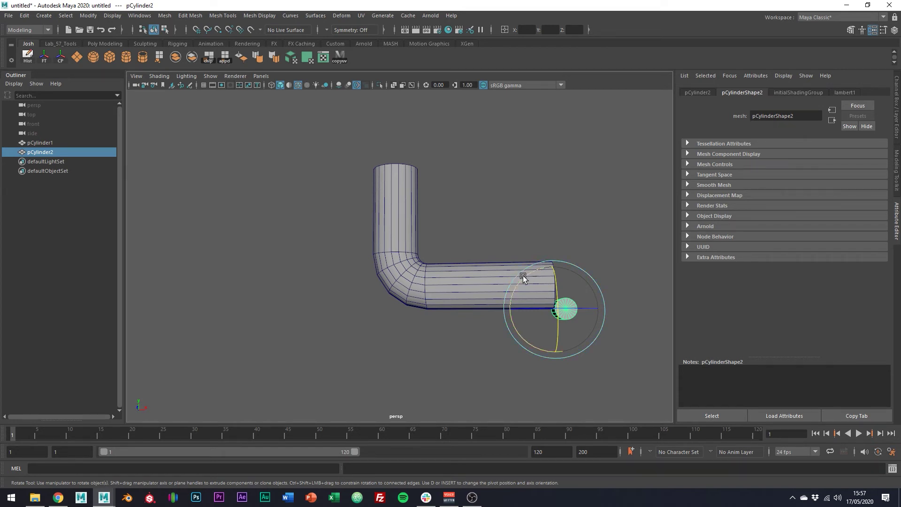
{"action": "mouse_move", "coordinate": [523, 275]}
{"action": "left_mouse_down"}
{"action": "mouse_move", "coordinate": [585, 257]}
{"action": "mouse_move", "coordinate": [565, 272]}
{"action": "mouse_move", "coordinate": [525, 277]}
{"action": "left_mouse_up"}
Select both cylinders in multi-component mode, and pick the extruded pipe's end faces plus the small cylinder's edge touching them.
{"action": "left_click", "coordinate": [374, 277]}
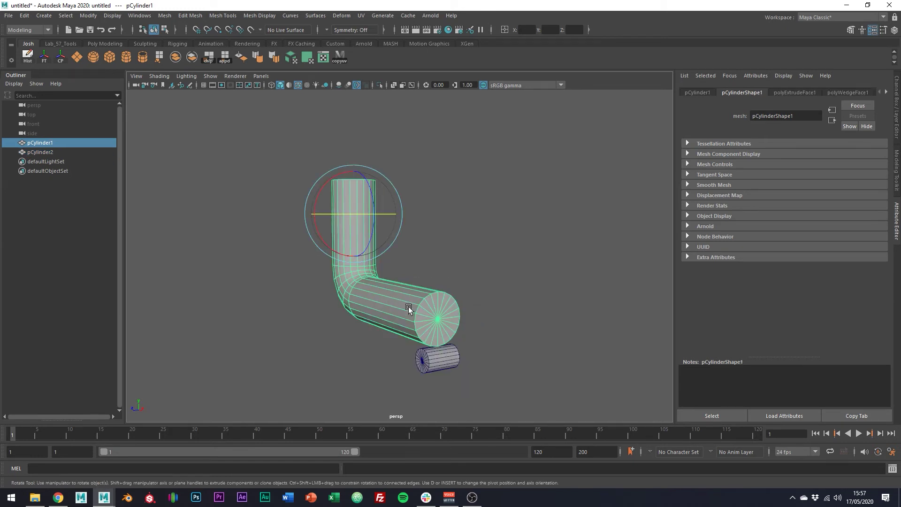
{"action": "left_click", "coordinate": [449, 353], "text": "shift"}
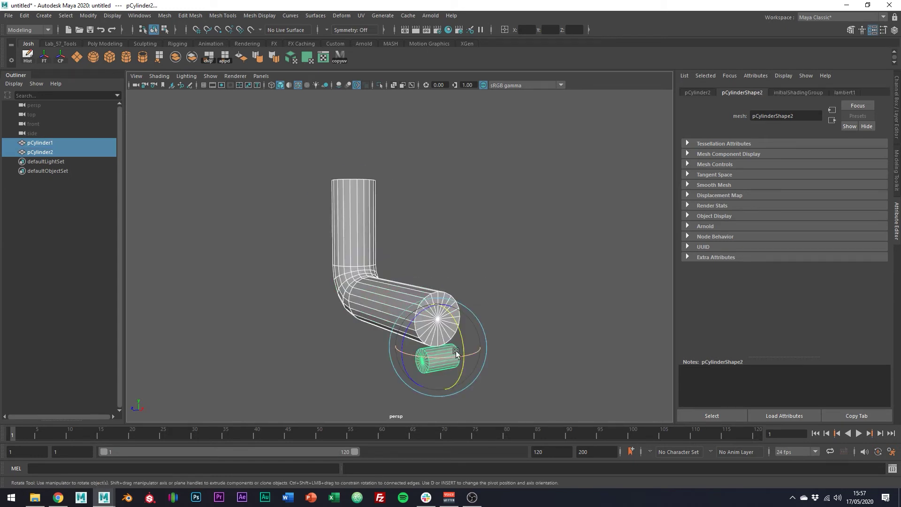
{"action": "right_click", "coordinate": [522, 272]}
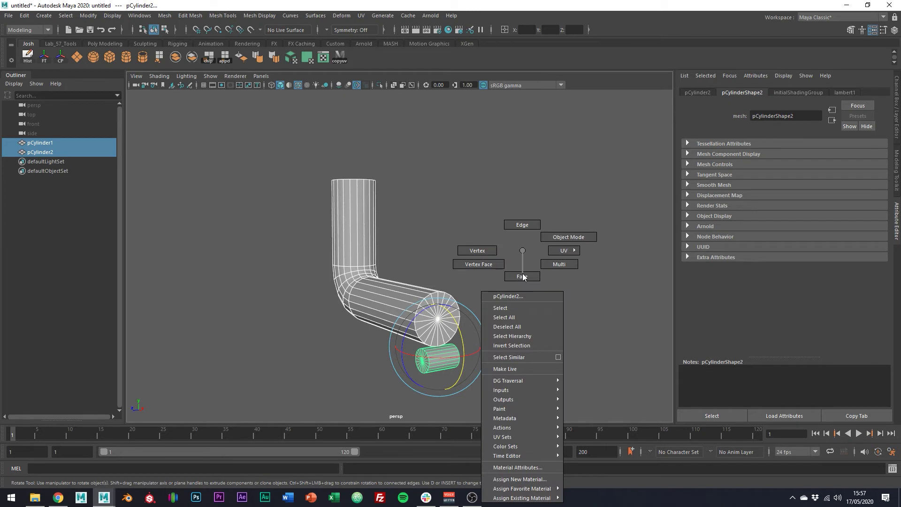
{"action": "left_click", "coordinate": [561, 265]}
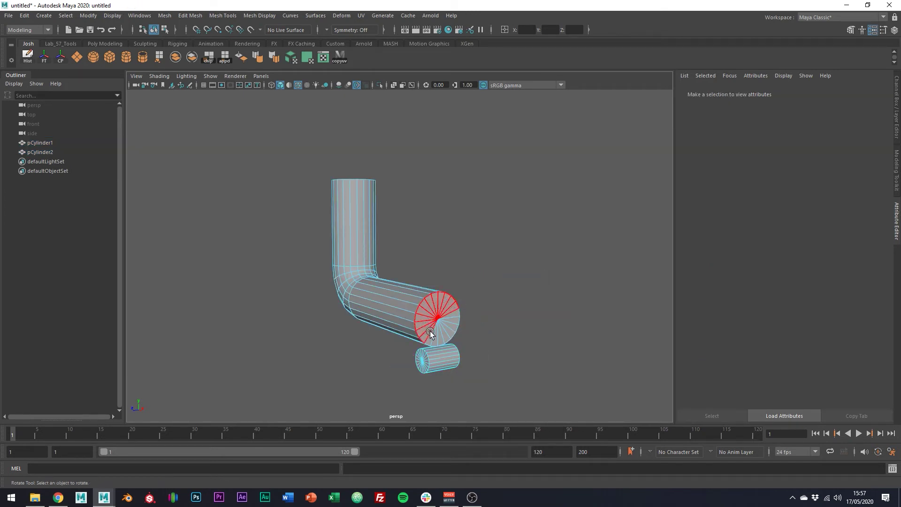
{"action": "left_click_drag", "start_coordinate": [452, 317], "coordinate": [452, 328]}
{"action": "scroll", "coordinate": [457, 358], "scroll_direction": "up", "scroll_amount": 3}
{"action": "left_click_drag", "start_coordinate": [457, 359], "coordinate": [425, 242], "text": "alt"}
{"action": "right_click_drag", "start_coordinate": [425, 242], "coordinate": [491, 269], "text": "alt"}
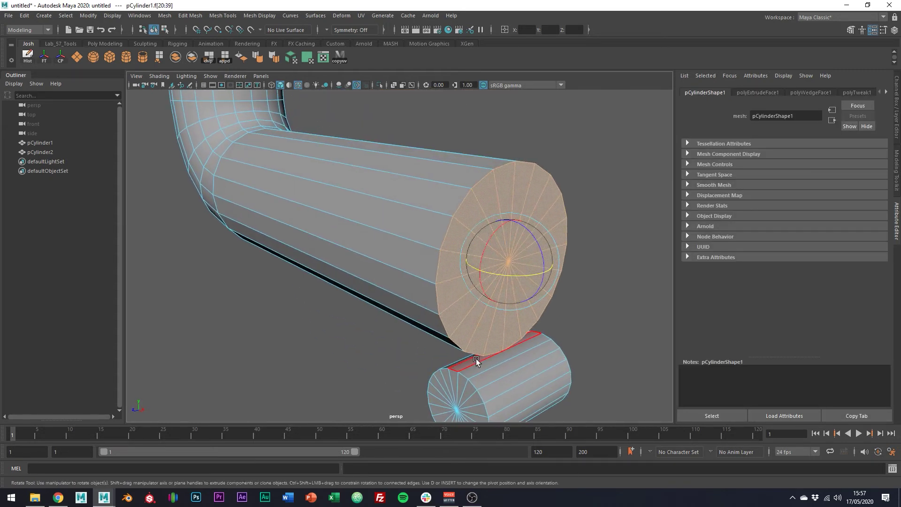
{"action": "left_click", "coordinate": [469, 363]}
Wedge the selected end faces around the small cylinder's edge with a wedge angle of -90 and 4 divisions.
{"action": "left_click_drag", "start_coordinate": [475, 367], "coordinate": [508, 282], "text": "alt"}
{"action": "right_click_drag", "start_coordinate": [508, 282], "coordinate": [533, 207], "text": "shift"}
{"action": "scroll", "coordinate": [533, 207], "scroll_direction": "down", "scroll_amount": 5}
{"action": "left_click_drag", "start_coordinate": [754, 154], "coordinate": [800, 164]}
{"action": "type", "text": "-90"}
{"action": "key", "text": "Return"}
{"action": "middle_click_drag", "start_coordinate": [414, 298], "coordinate": [432, 266], "text": "alt"}
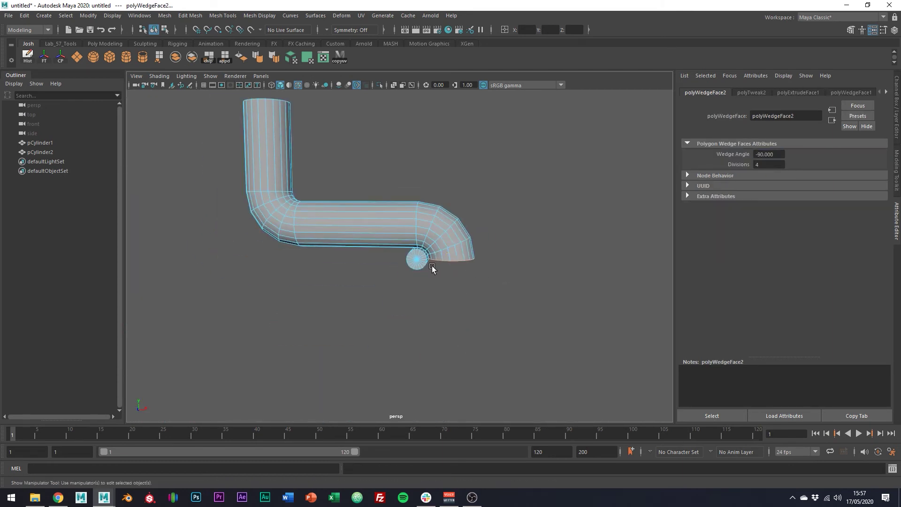
Extrude the new bend's end faces downward into a long vertical pipe section and return to object selection.
{"action": "key", "text": "w"}
{"action": "left_click_drag", "start_coordinate": [455, 203], "coordinate": [417, 329], "text": "shift"}
{"action": "right_click_drag", "start_coordinate": [474, 249], "coordinate": [527, 238]}
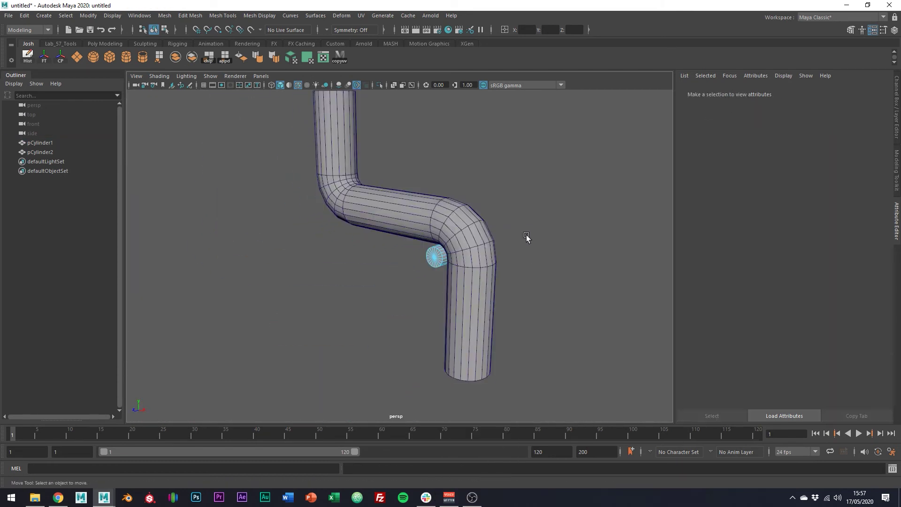
{"action": "middle_click_drag", "start_coordinate": [526, 251], "coordinate": [545, 289], "text": "alt"}
{"action": "left_click_drag", "start_coordinate": [544, 289], "coordinate": [499, 280], "text": "alt"}
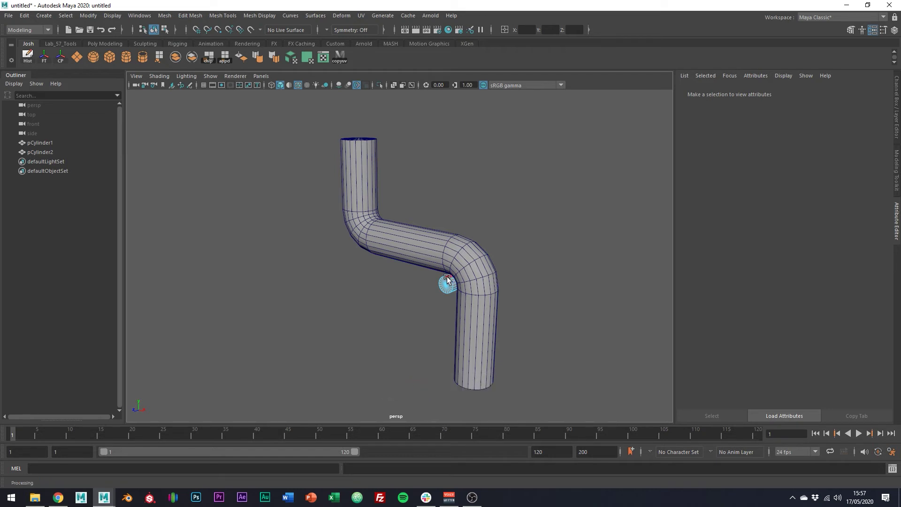
Move the small guide cylinder well away from the pipe and deselect it.
{"action": "right_click_drag", "start_coordinate": [447, 280], "coordinate": [503, 222]}
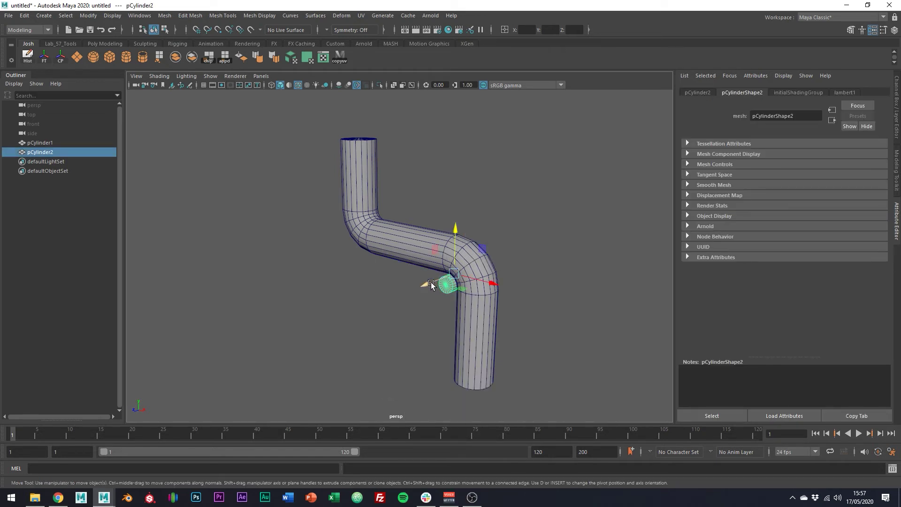
{"action": "left_click_drag", "start_coordinate": [435, 286], "coordinate": [604, 238]}
{"action": "left_click", "coordinate": [527, 324]}
{"action": "left_click_drag", "start_coordinate": [528, 325], "coordinate": [544, 314], "text": "alt"}
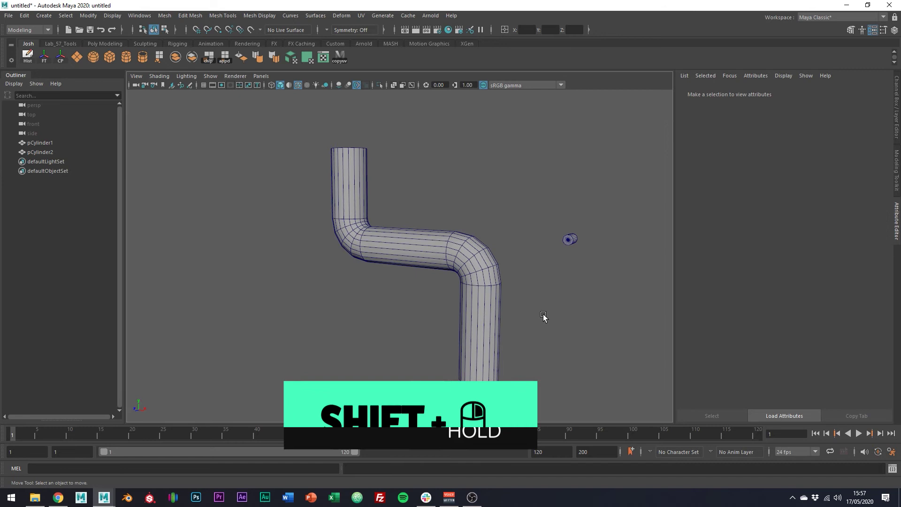
Insert edge loops with Multi-Cut, one near the pipe's lower end and two close together on the horizontal section.
{"action": "left_click", "coordinate": [480, 331]}
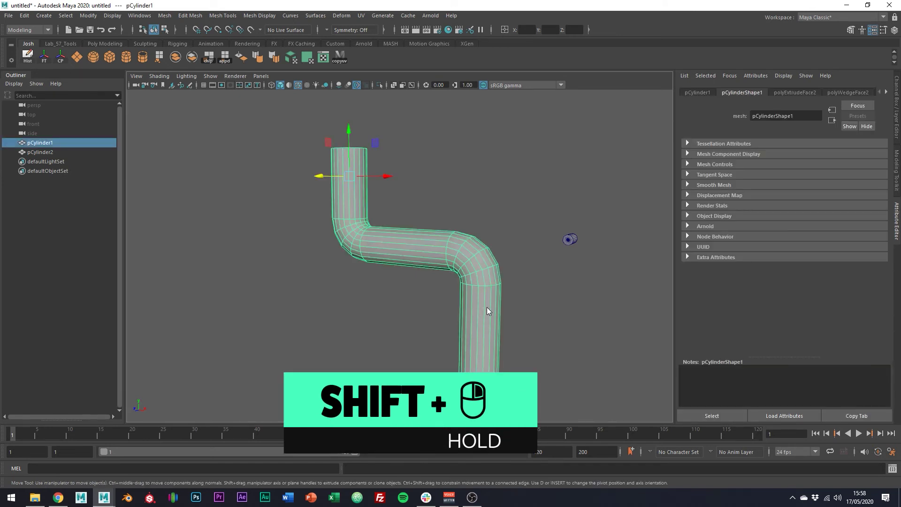
{"action": "right_click_drag", "start_coordinate": [486, 307], "coordinate": [437, 261], "text": "shift"}
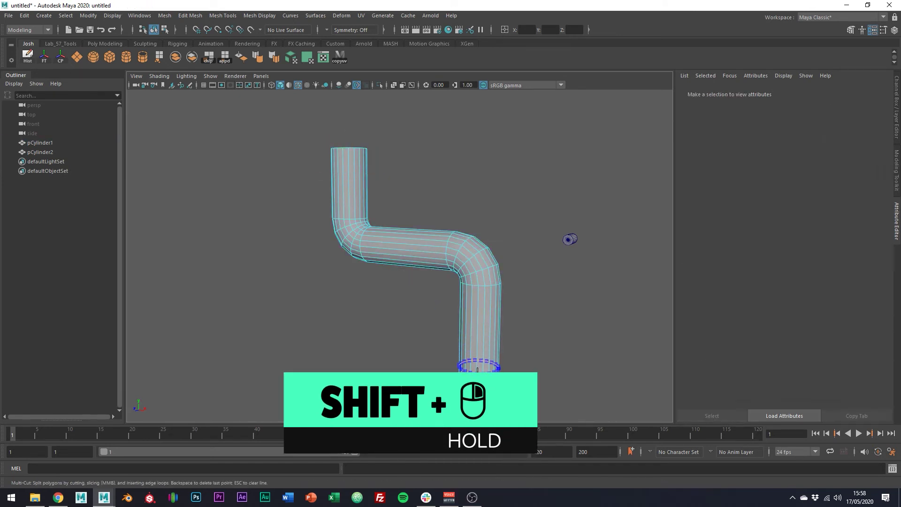
{"action": "left_click", "coordinate": [390, 247], "text": "ctrl"}
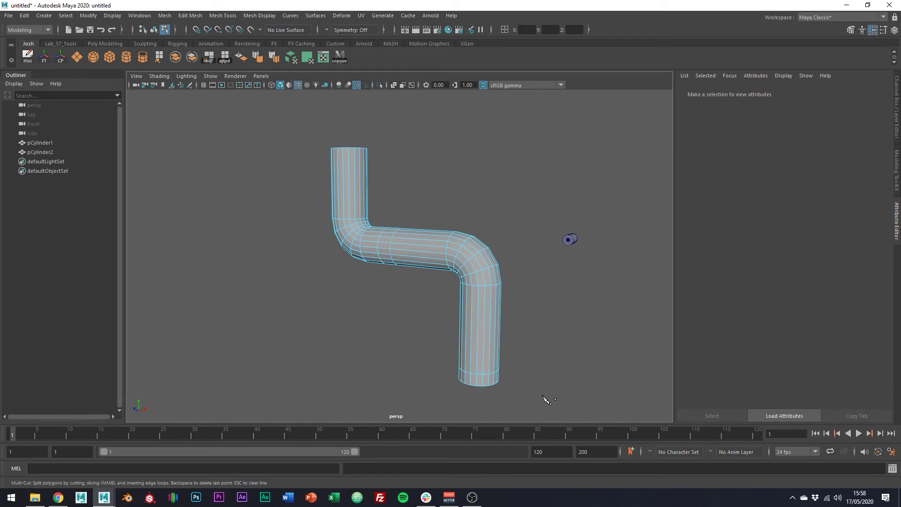
{"action": "left_click_drag", "start_coordinate": [547, 399], "coordinate": [561, 396], "text": "alt"}
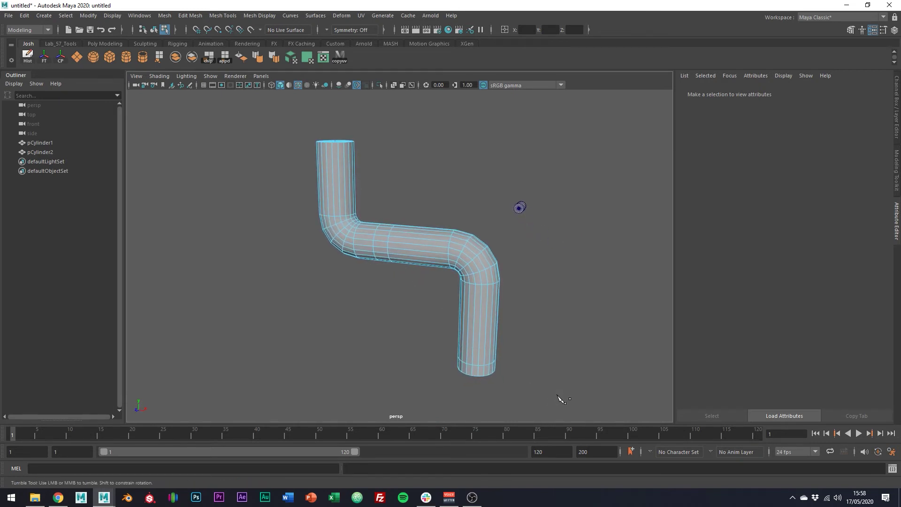
Select the face band between the two horizontal-section loops and the face band at the pipe's lower end.
{"action": "right_click_drag", "start_coordinate": [394, 243], "coordinate": [395, 264]}
{"action": "double_click", "coordinate": [380, 254]}
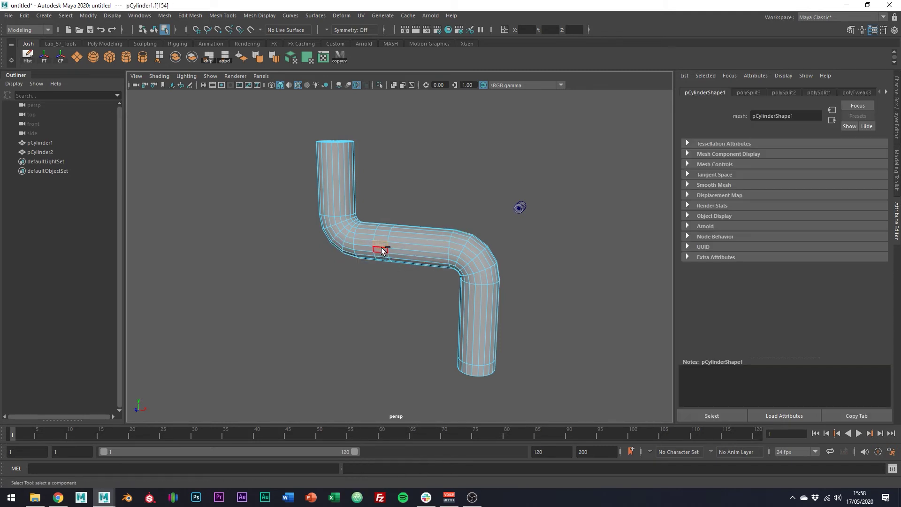
{"action": "double_click", "coordinate": [484, 370], "text": "shift"}
{"action": "left_click_drag", "start_coordinate": [491, 372], "coordinate": [505, 368], "text": "alt"}
Extrude both face bands outward into raised collars, with 1 division and Keep Faces Together enabled.
{"action": "key", "text": "ctrl+e"}
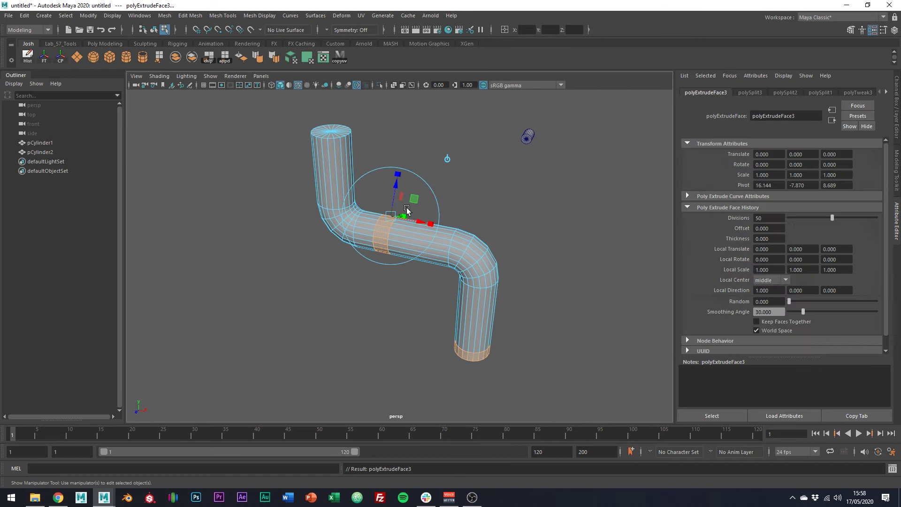
{"action": "left_click_drag", "start_coordinate": [394, 195], "coordinate": [398, 177]}
{"action": "left_click", "coordinate": [784, 321]}
{"action": "left_click_drag", "start_coordinate": [832, 217], "coordinate": [620, 207]}
{"action": "left_click_drag", "start_coordinate": [548, 239], "coordinate": [522, 229], "text": "alt"}
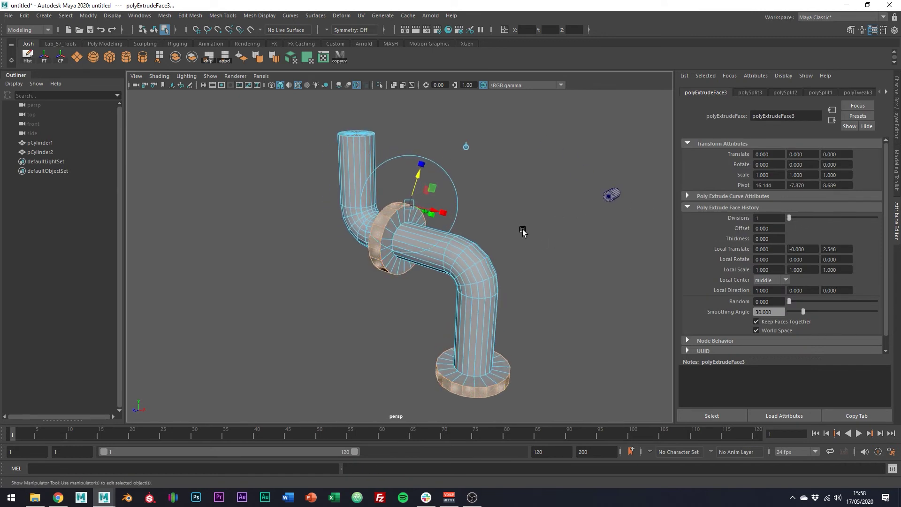
{"action": "left_click_drag", "start_coordinate": [415, 177], "coordinate": [417, 225]}
{"action": "left_click", "coordinate": [388, 118]}
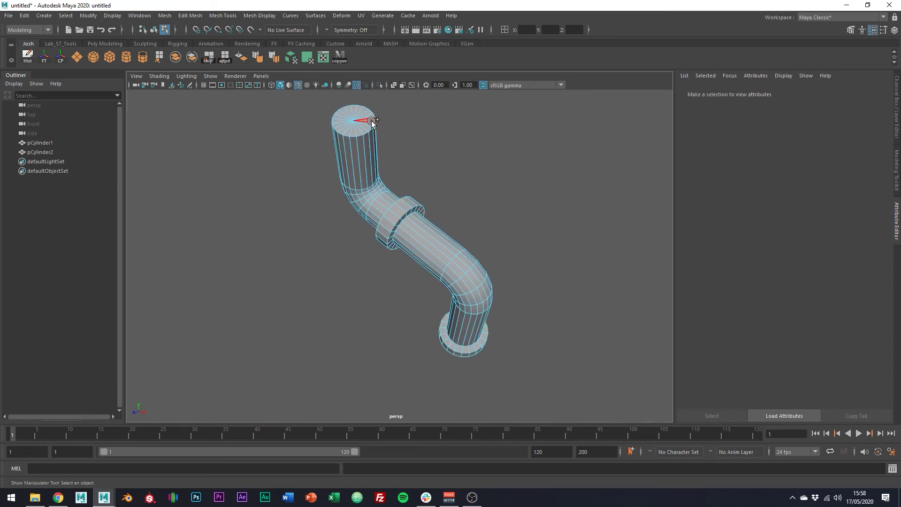
Delete the cap faces at the pipe's upper end and the underside faces of the lower collar.
{"action": "left_click_drag", "start_coordinate": [365, 111], "coordinate": [335, 123]}
{"action": "key", "text": "Delete"}
{"action": "left_click_drag", "start_coordinate": [629, 177], "coordinate": [610, 94], "text": "alt"}
{"action": "left_click_drag", "start_coordinate": [509, 212], "coordinate": [479, 227]}
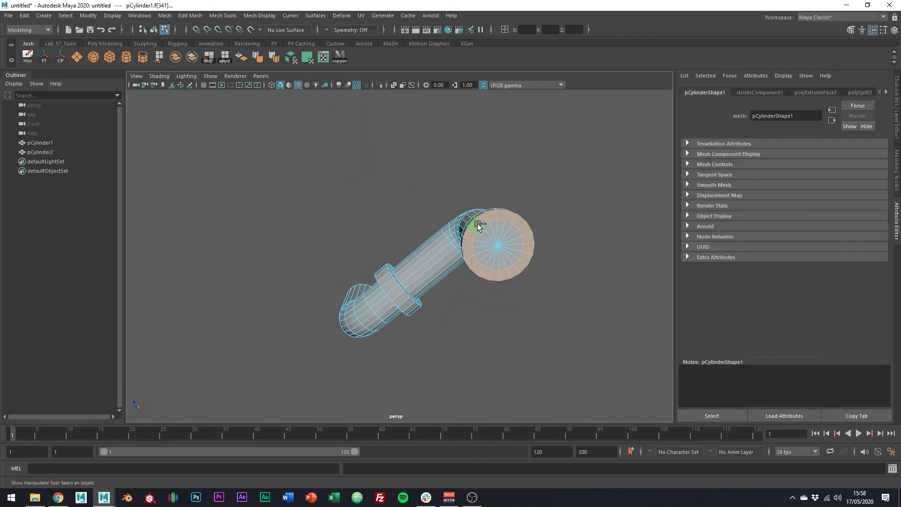
{"action": "key", "text": "Delete"}
{"action": "left_click_drag", "start_coordinate": [531, 250], "coordinate": [517, 311], "text": "alt"}
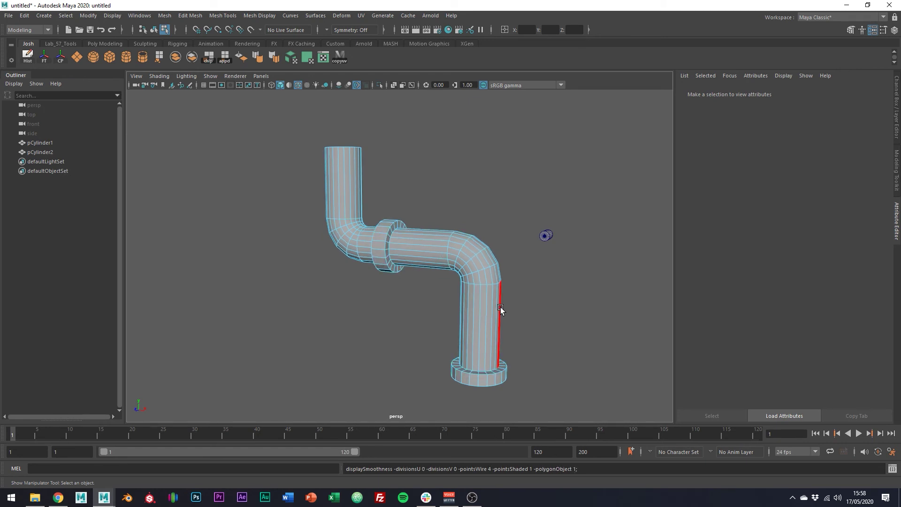
Select the circular edge loops around the middle collar and the lower end collar.
{"action": "key", "text": "q"}
{"action": "scroll", "coordinate": [387, 238], "scroll_direction": "up", "scroll_amount": 3}
{"action": "double_click", "coordinate": [371, 228]}
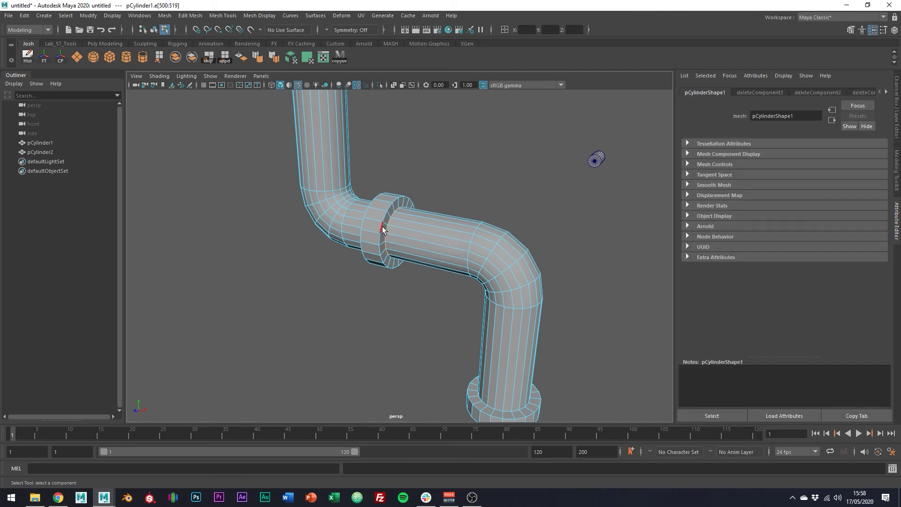
{"action": "left_click_drag", "start_coordinate": [363, 224], "coordinate": [360, 244], "text": "alt"}
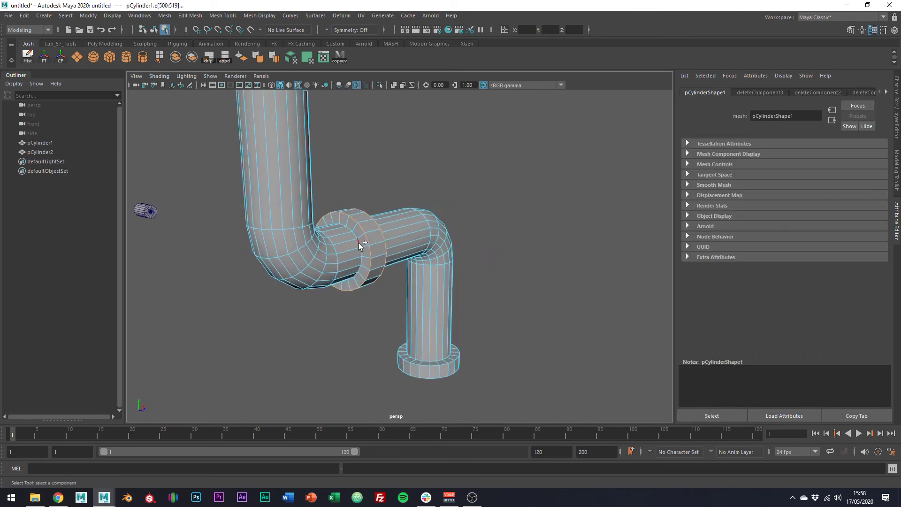
{"action": "double_click", "coordinate": [360, 243]}
{"action": "double_click", "coordinate": [433, 360], "text": "shift"}
Bevel the selected collar edge loops with a fraction of 0.332 and 2 segments.
{"action": "left_click_drag", "start_coordinate": [498, 359], "coordinate": [431, 315], "text": "alt"}
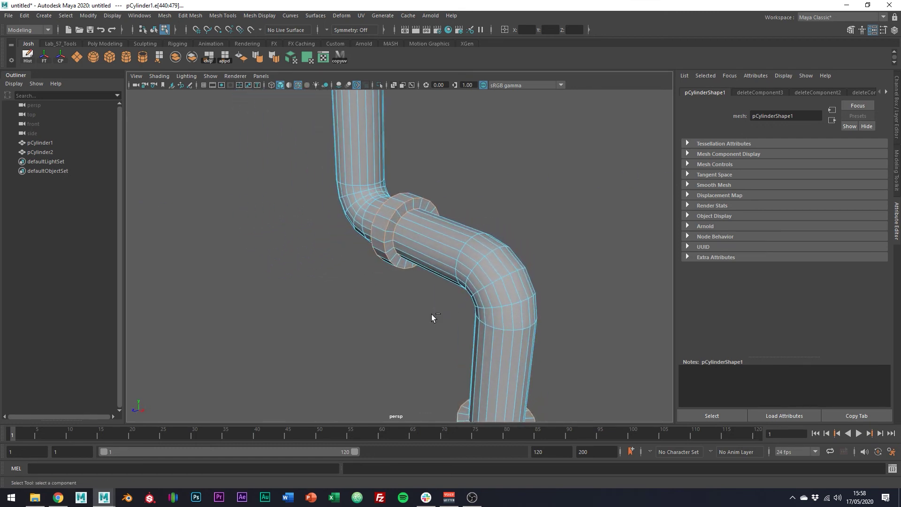
{"action": "key", "text": "ctrl+b"}
{"action": "left_click_drag", "start_coordinate": [789, 183], "coordinate": [819, 173]}
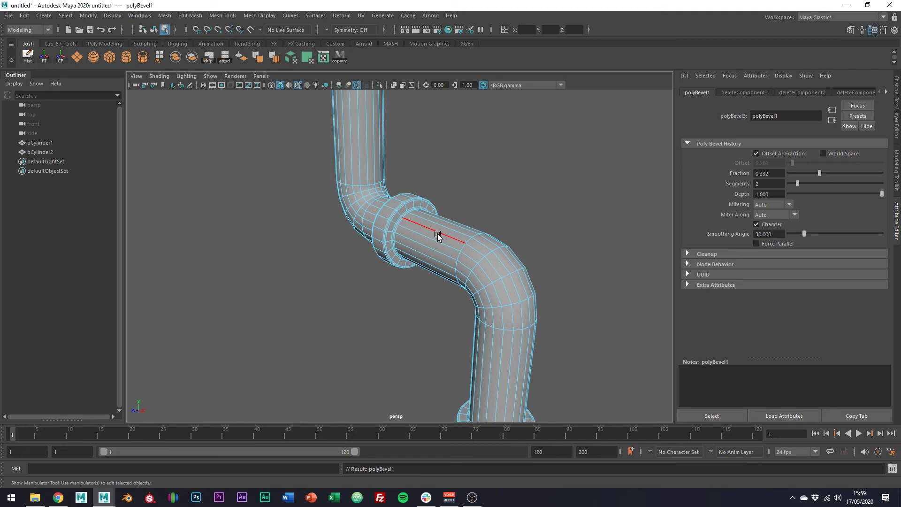
Turn on smooth mesh preview for the pipe, return to object selection, and inspect the finished shape.
{"action": "key", "text": "3"}
{"action": "right_click_drag", "start_coordinate": [433, 234], "coordinate": [492, 204]}
{"action": "left_click", "coordinate": [507, 218]}
{"action": "scroll", "coordinate": [509, 221], "scroll_direction": "down", "scroll_amount": 3}
{"action": "left_click_drag", "start_coordinate": [509, 221], "coordinate": [563, 257], "text": "alt"}
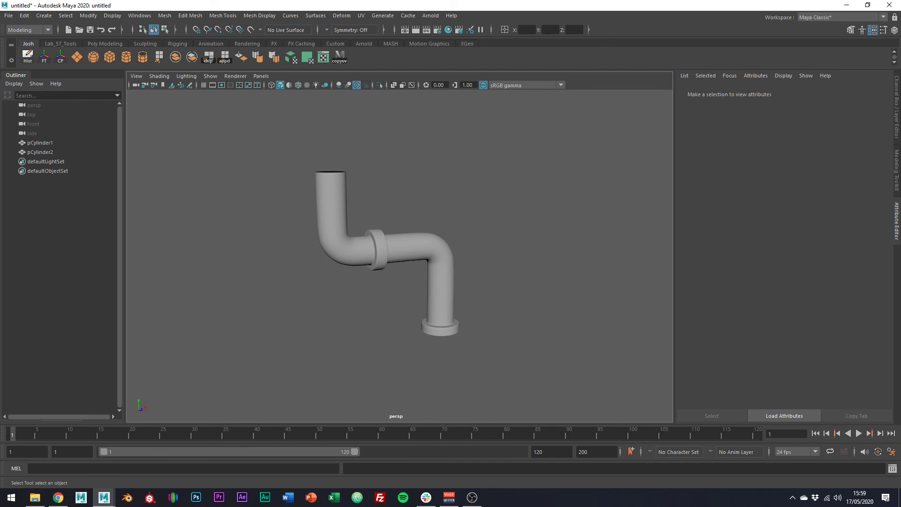
{"action": "left_click_drag", "start_coordinate": [528, 237], "coordinate": [470, 244], "text": "alt"}
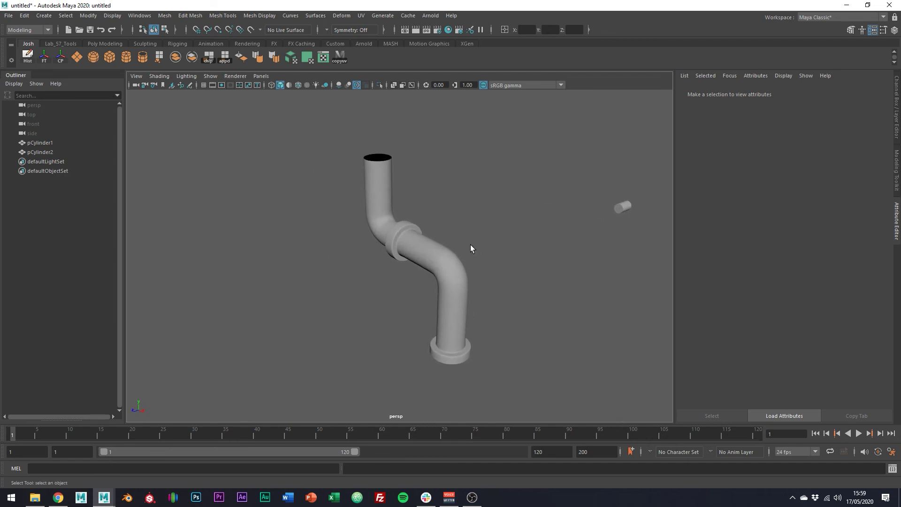